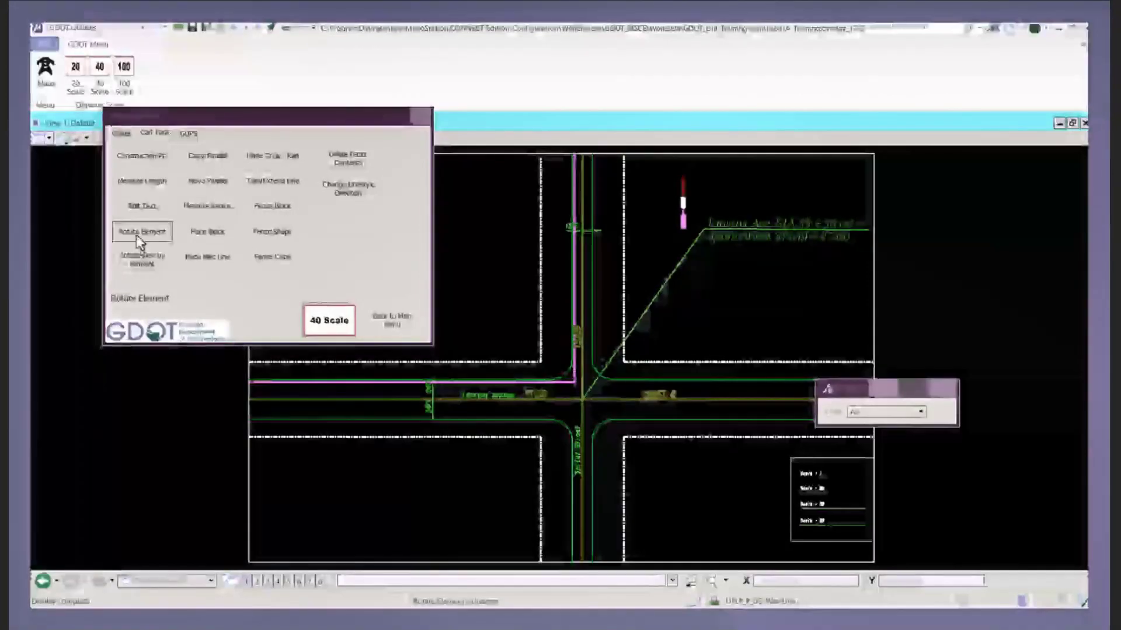
Rotate the north arrow by an active angle of 25° about its tip, and undo the rotation
left_click(137, 232)
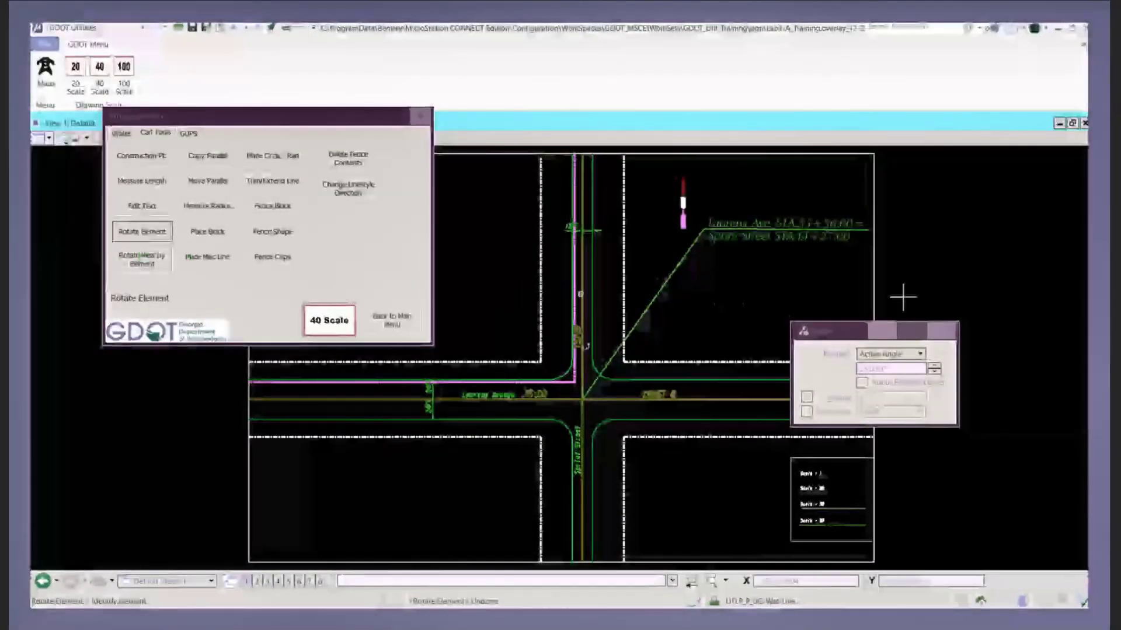
left_click_drag(847, 320, 506, 187)
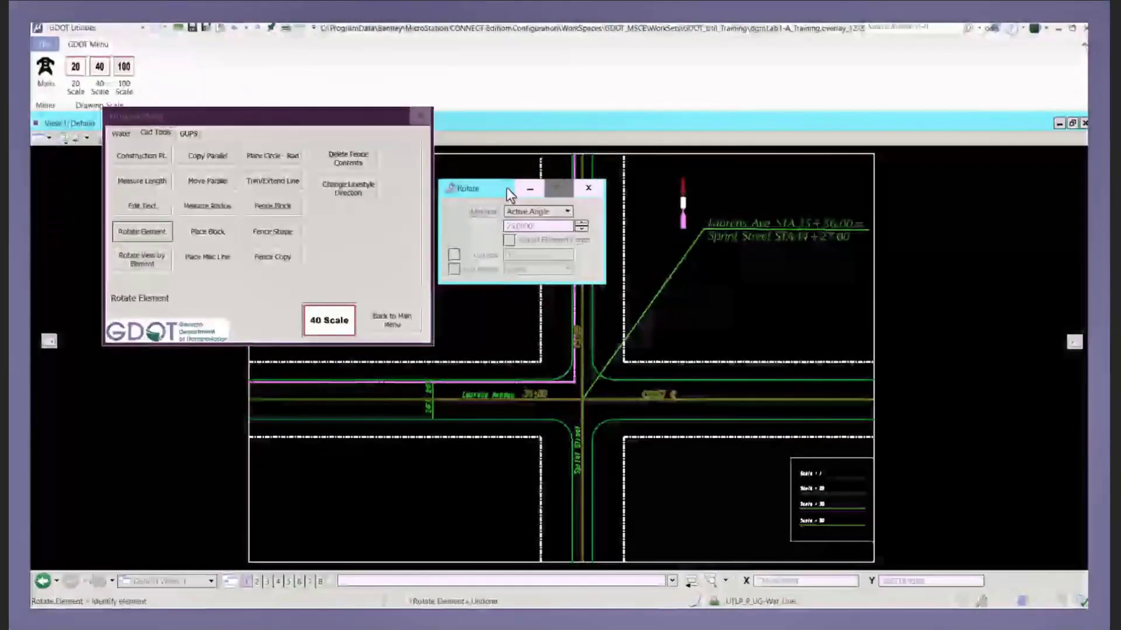
left_click(519, 227)
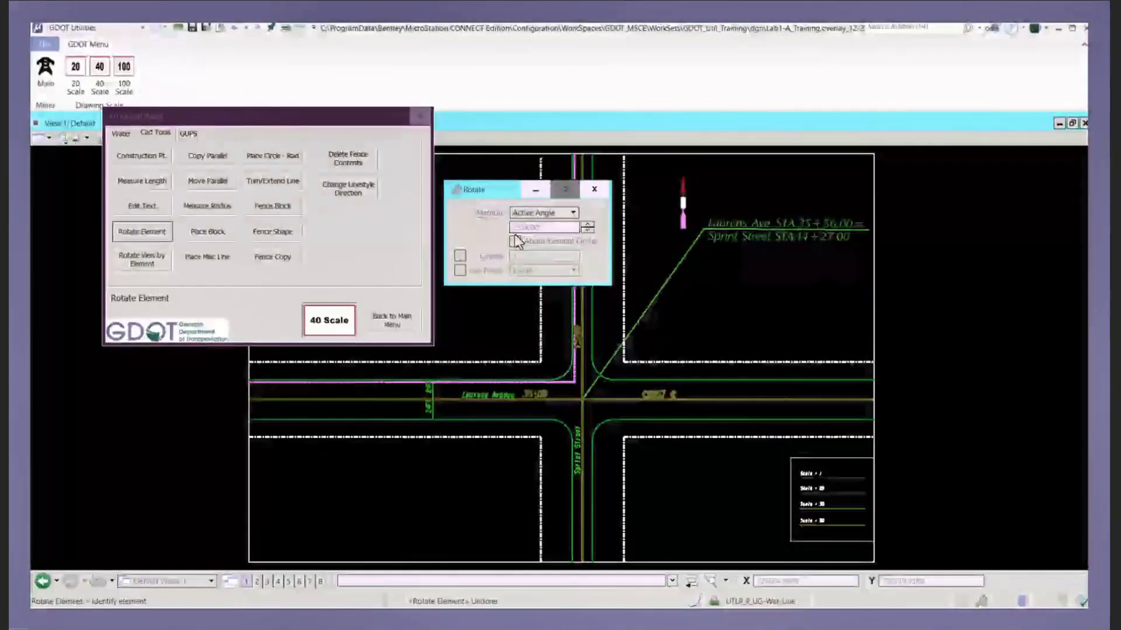
type("15")
key("Return")
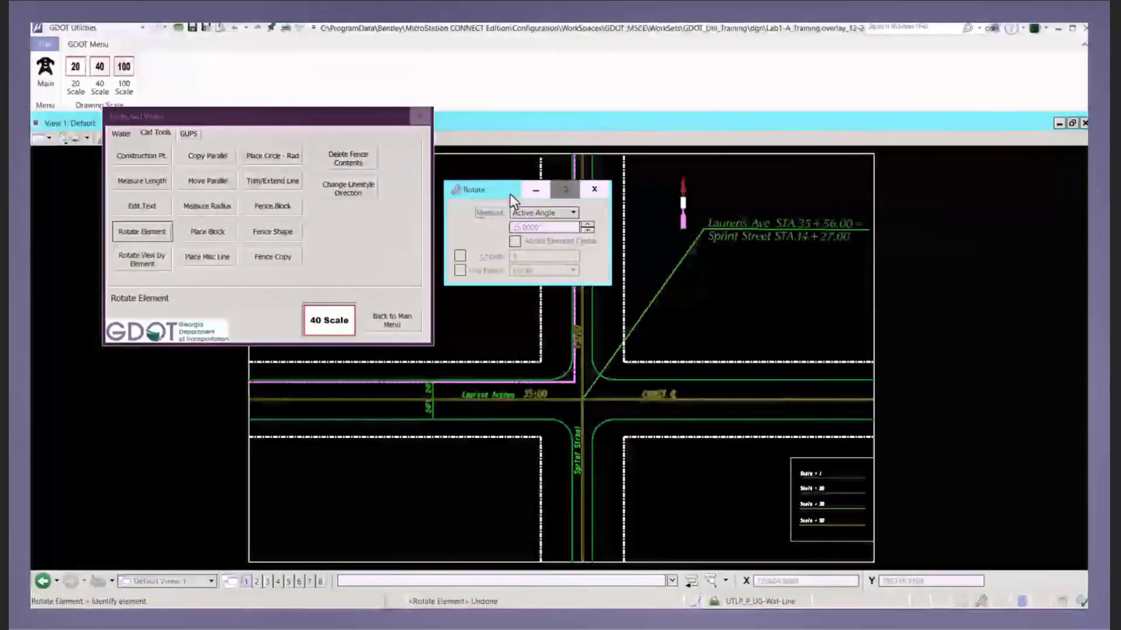
mouse_move(507, 193)
left_mouse_down()
mouse_move(964, 183)
mouse_move(935, 184)
left_mouse_up()
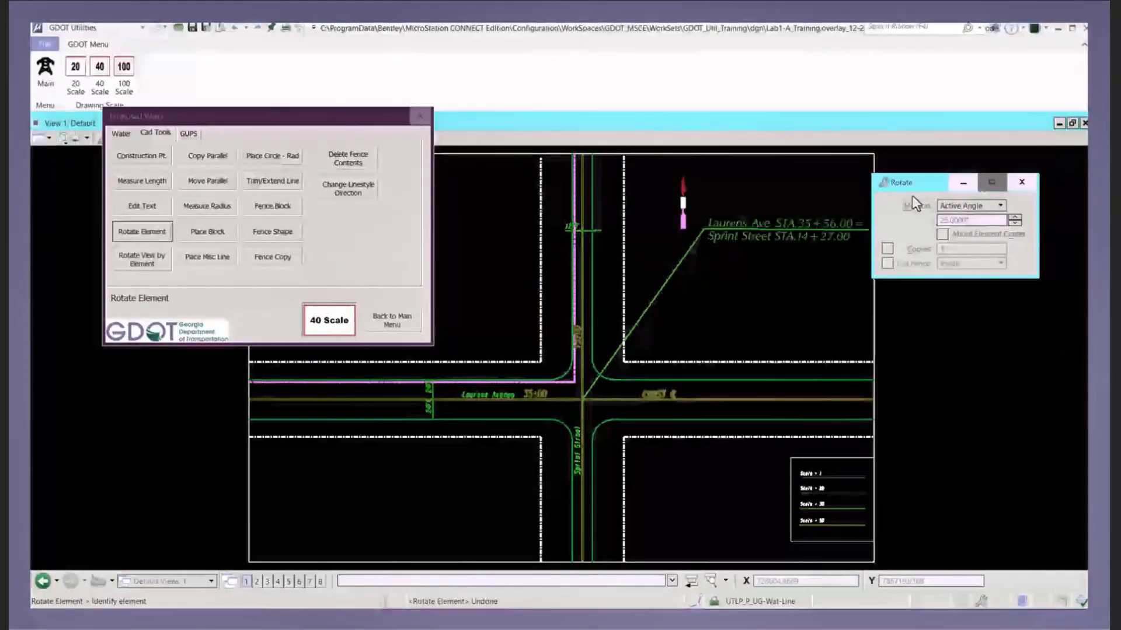
scroll(706, 181, "up", 2)
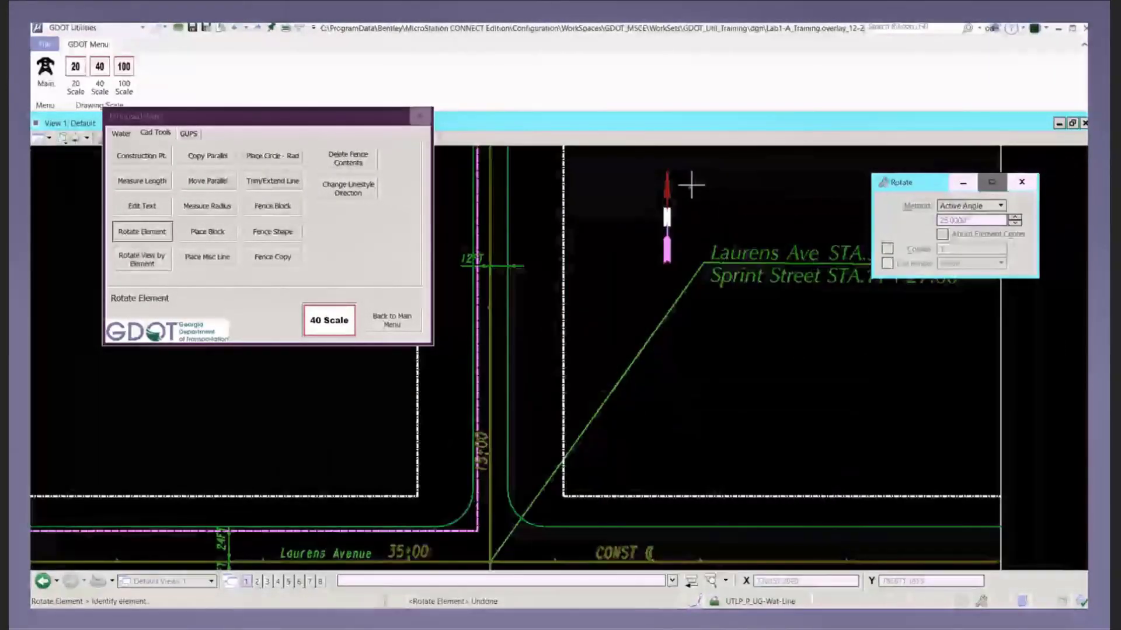
scroll(676, 172, "up", 3)
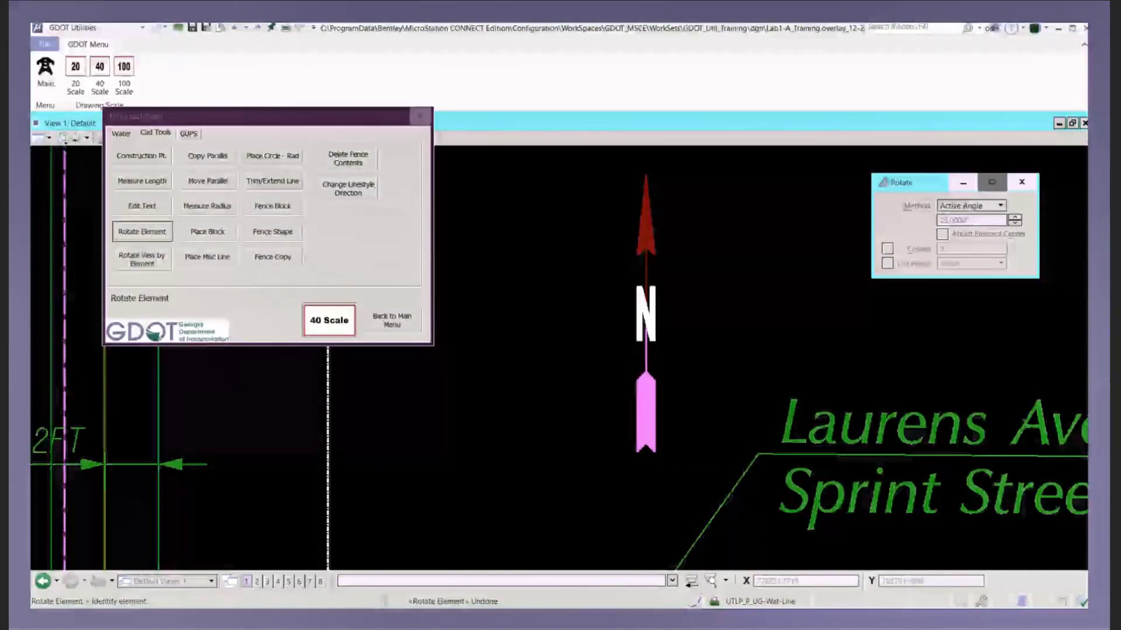
left_click(646, 239)
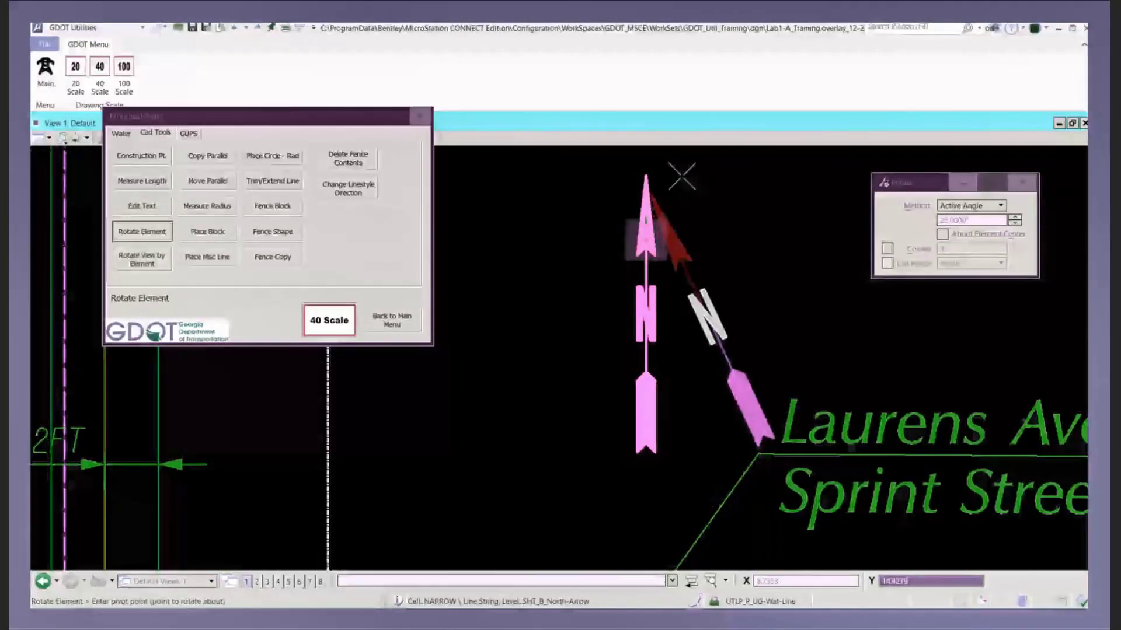
left_click(645, 173)
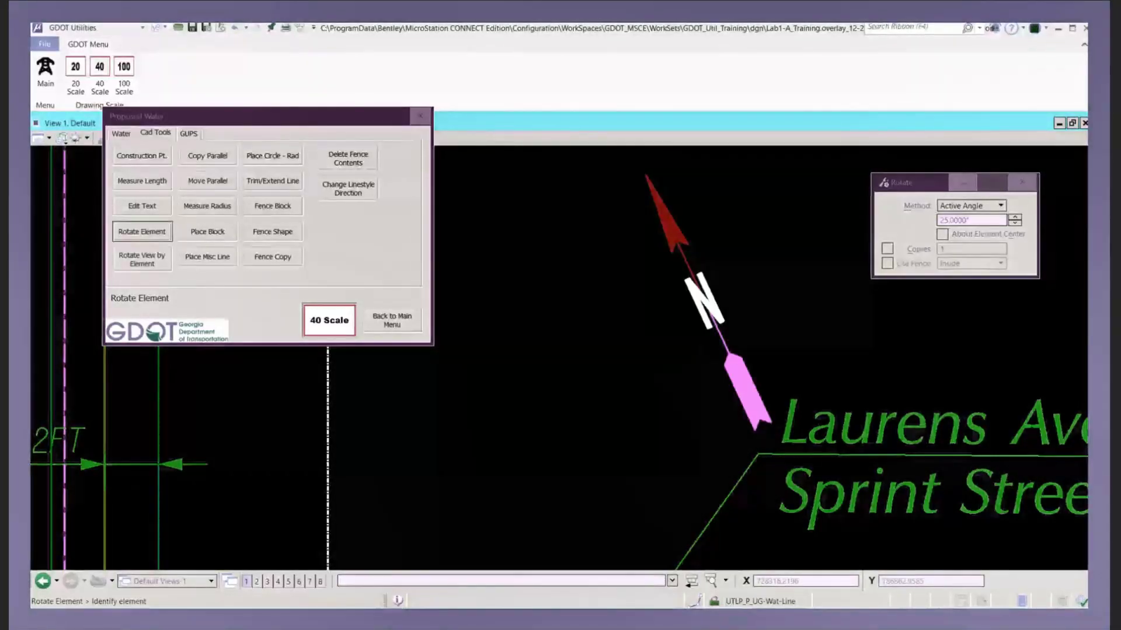
left_click(234, 30)
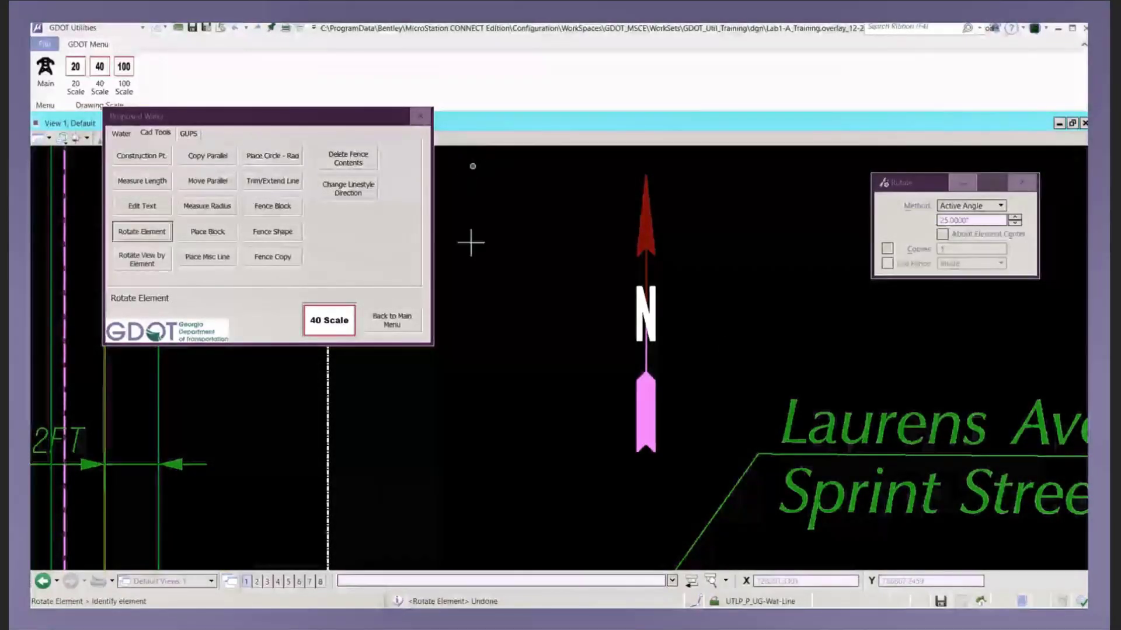
Rotate the north arrow about its tip with the 2 Points method, and undo the rotation
left_click_drag(881, 187, 221, 197)
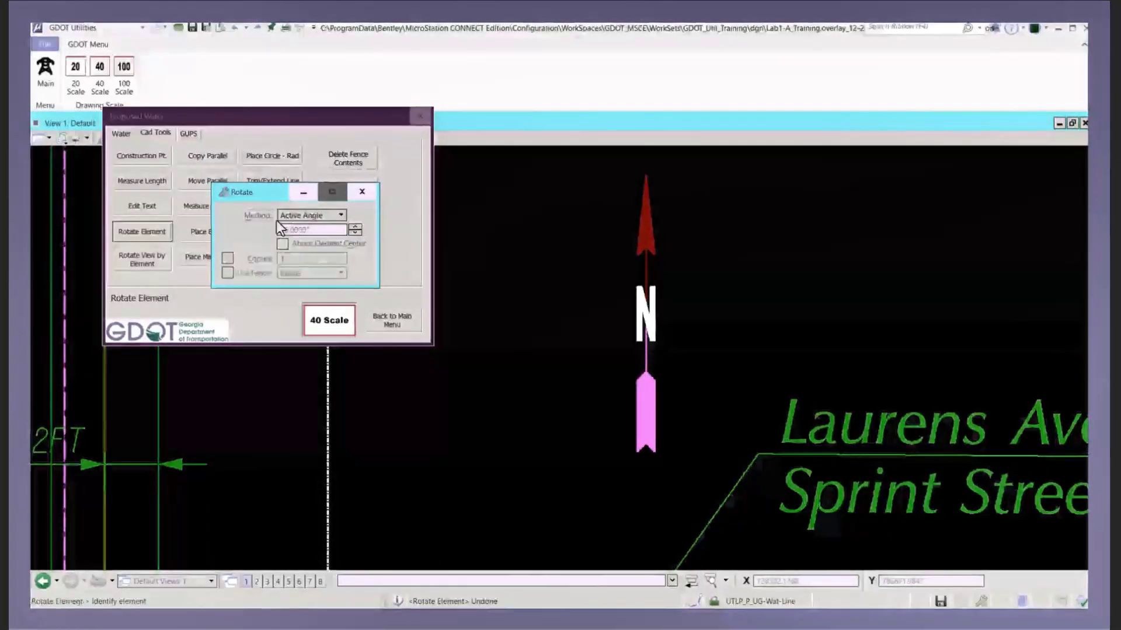
left_click(339, 216)
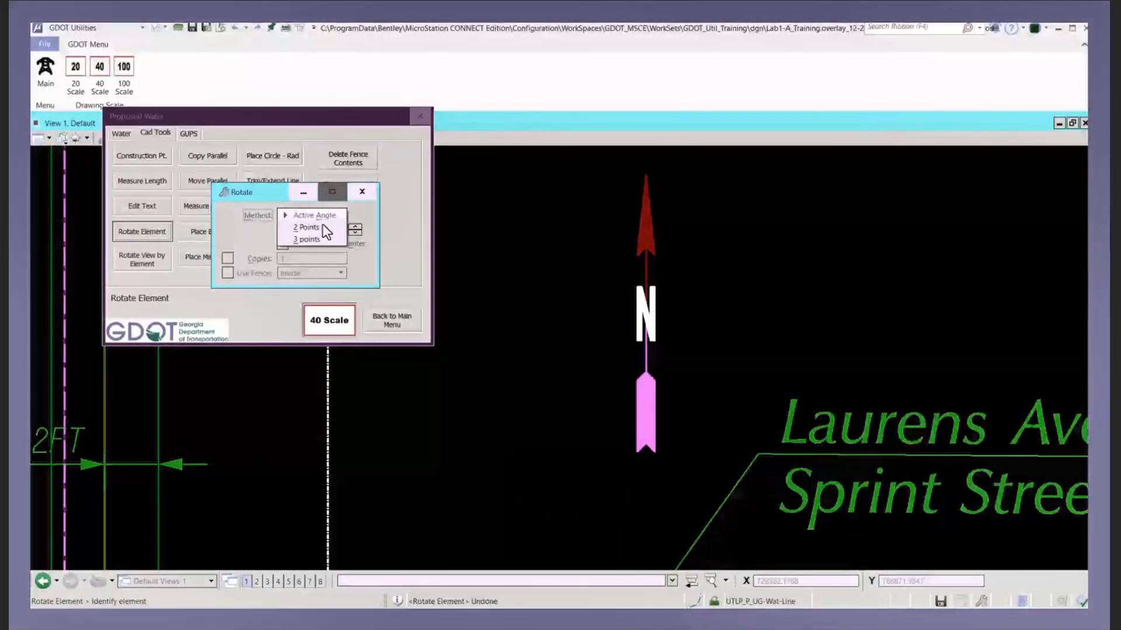
left_click(314, 229)
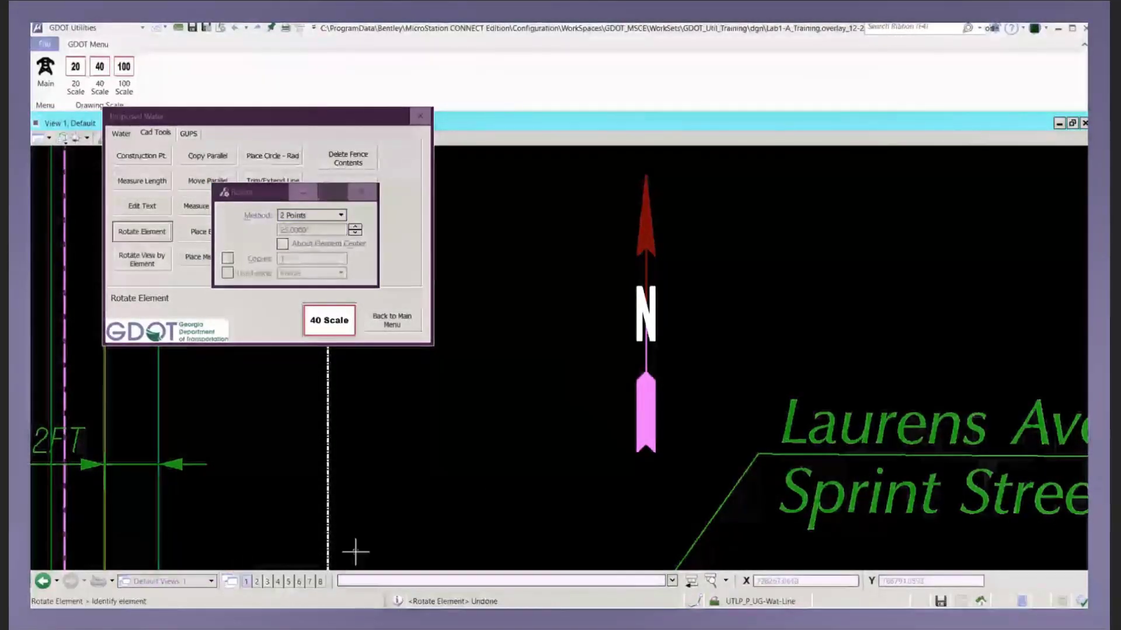
left_click(642, 274)
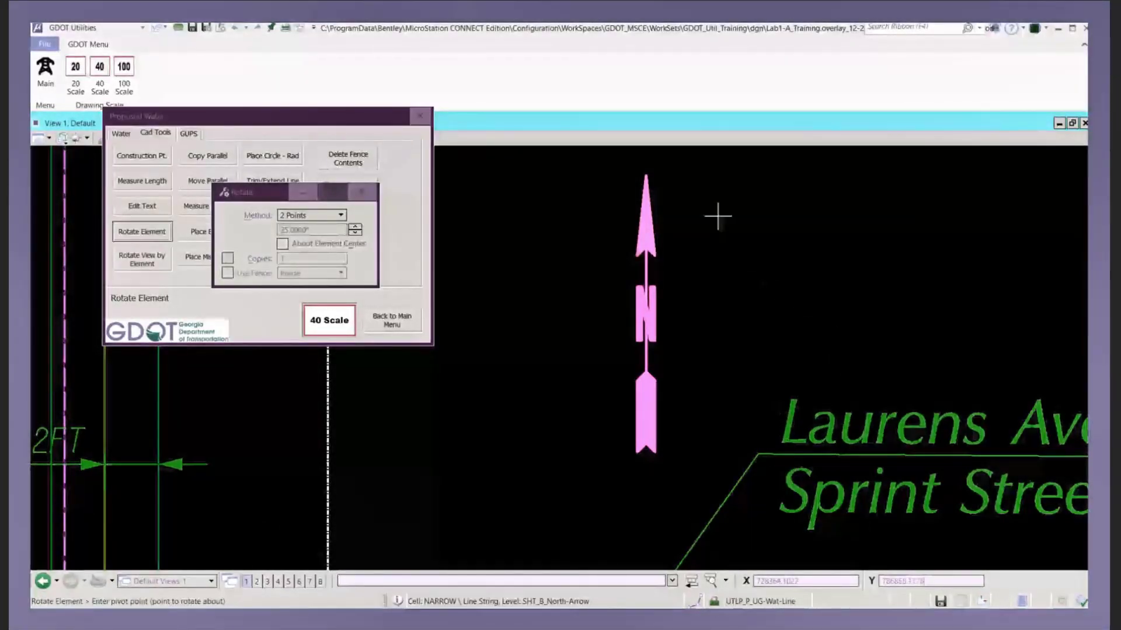
middle_click(653, 186)
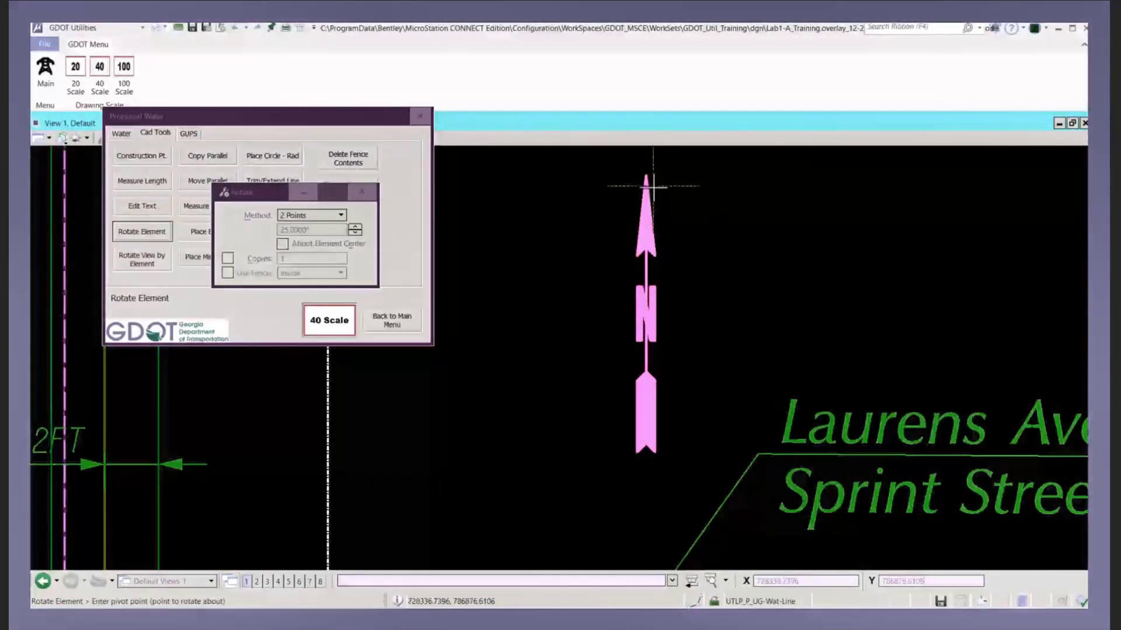
middle_click(648, 186)
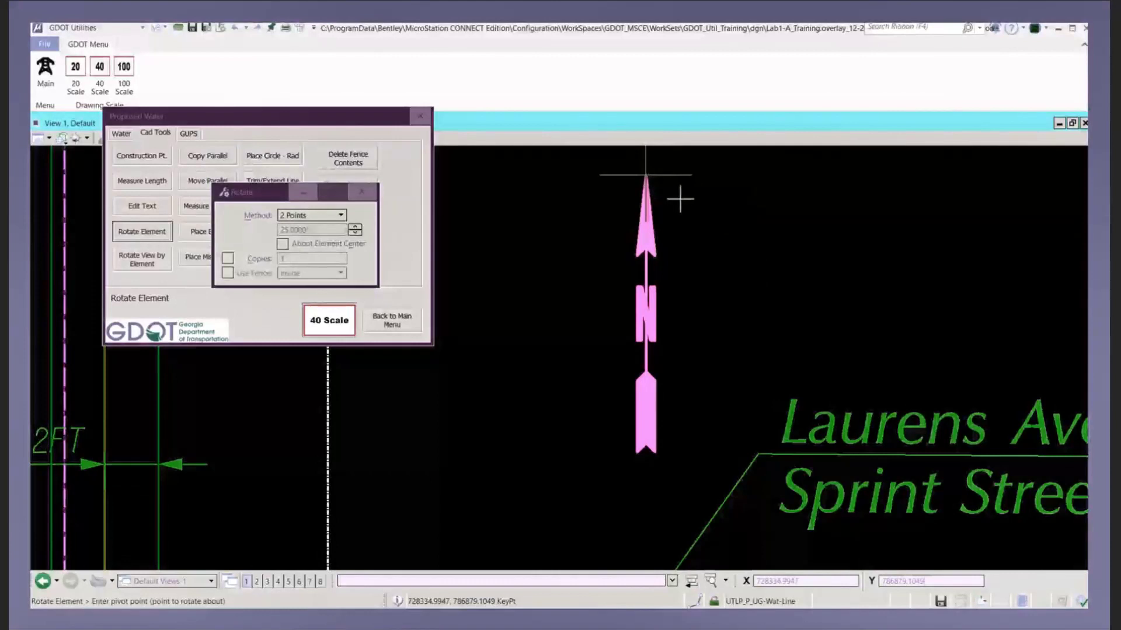
left_click(704, 219)
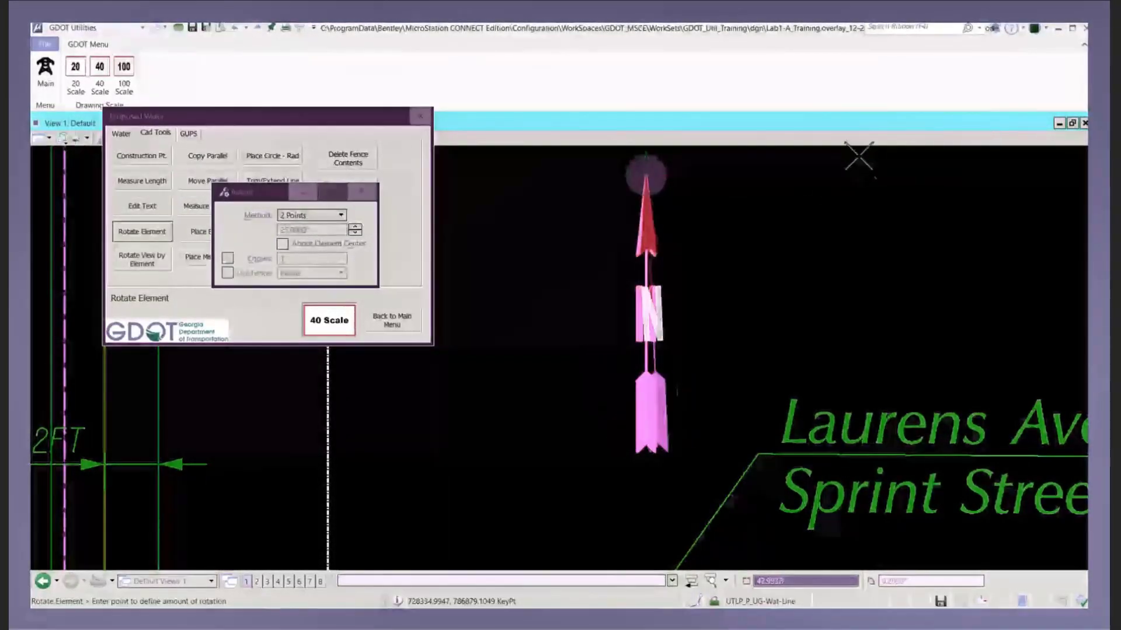
left_click(696, 166)
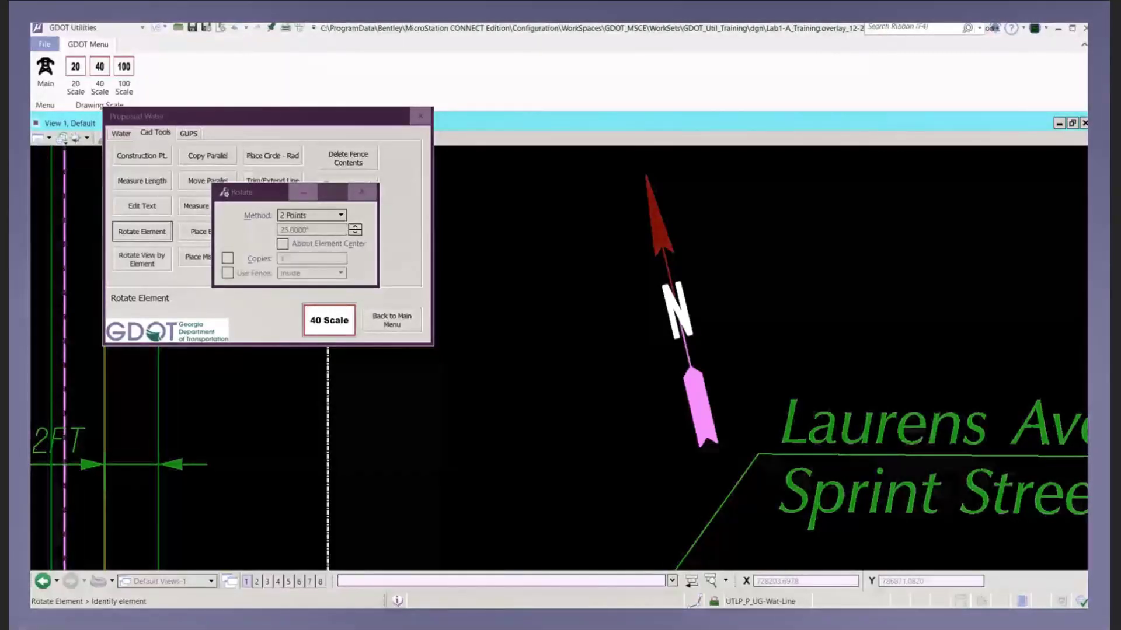
left_click(234, 28)
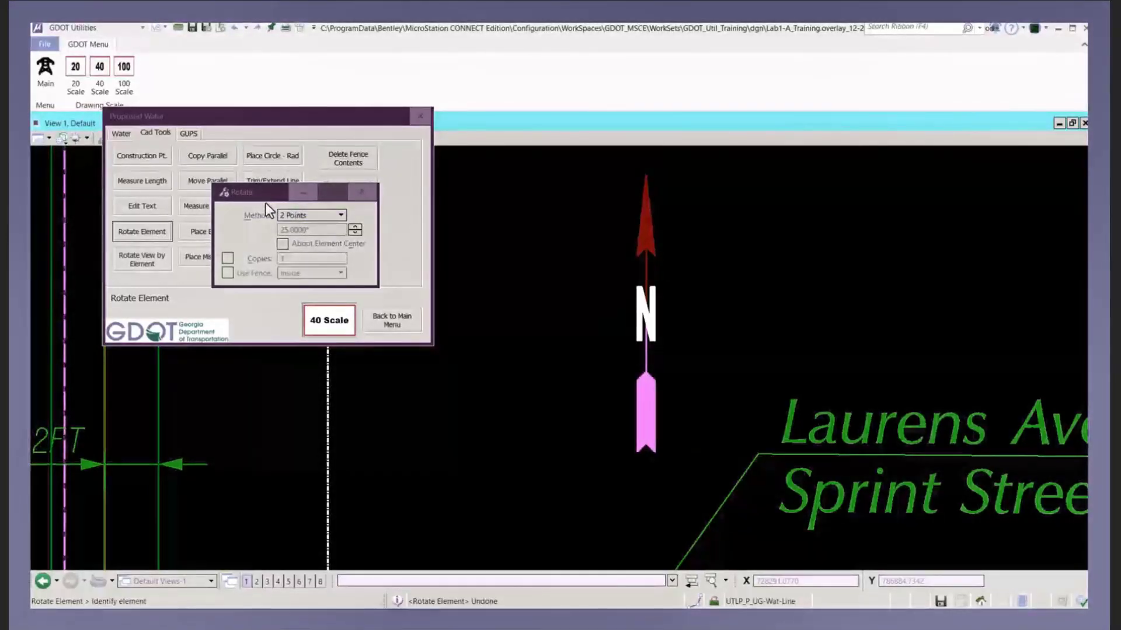
Rotate the north arrow counterclockwise about its tip with the 3 points method, ending the rotation near the arrow's original tail
left_click(341, 215)
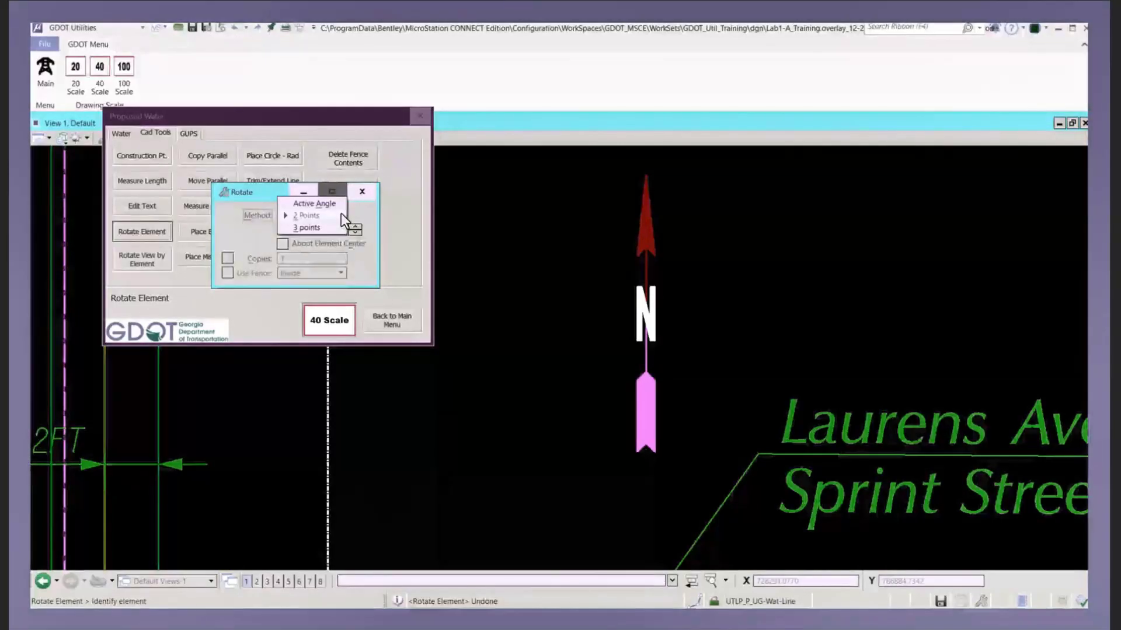
left_click(309, 228)
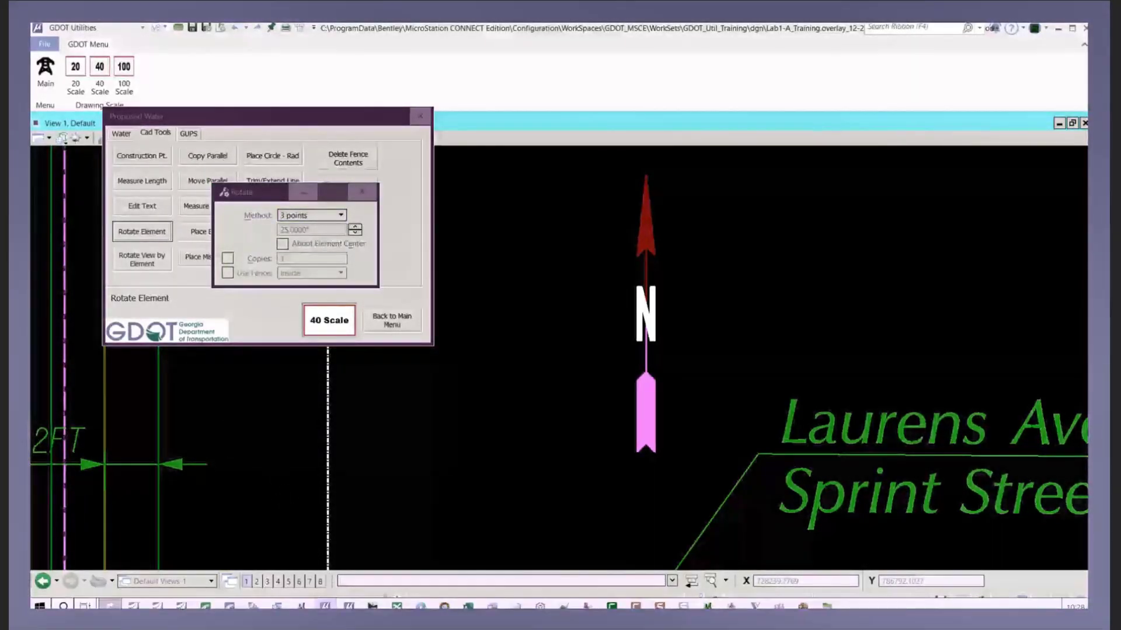
left_click(642, 237)
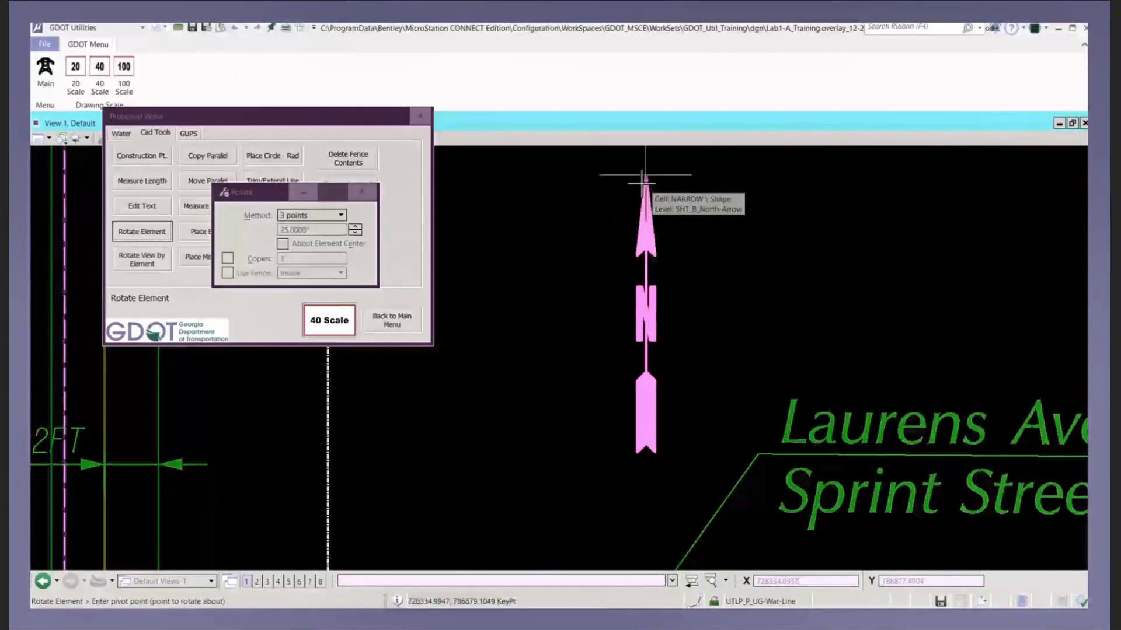
left_click(616, 200)
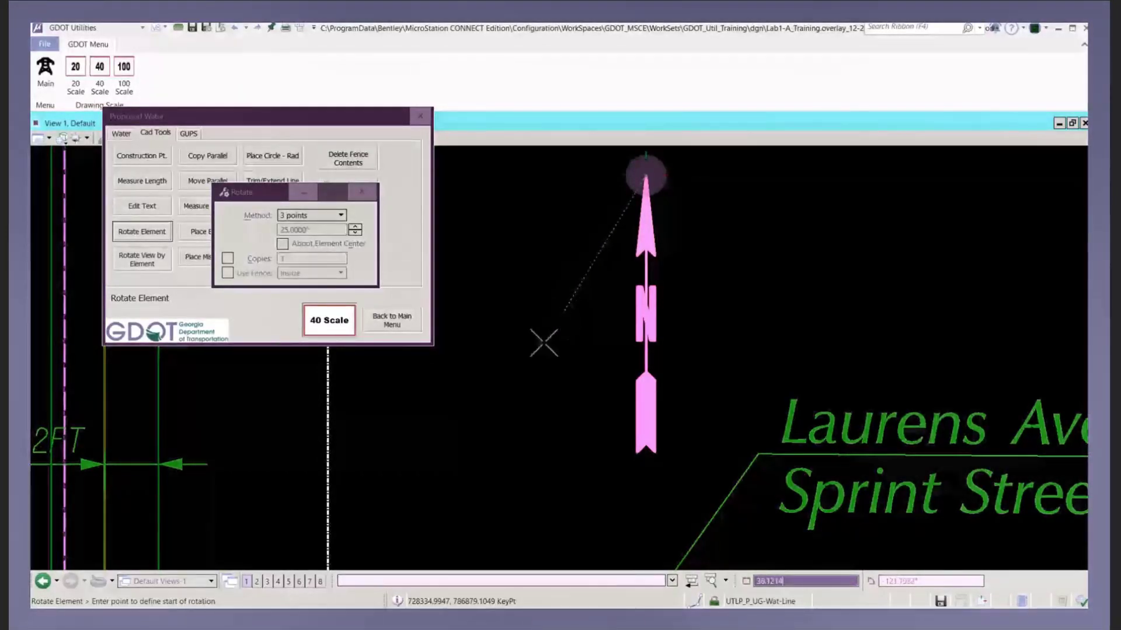
left_click(489, 430)
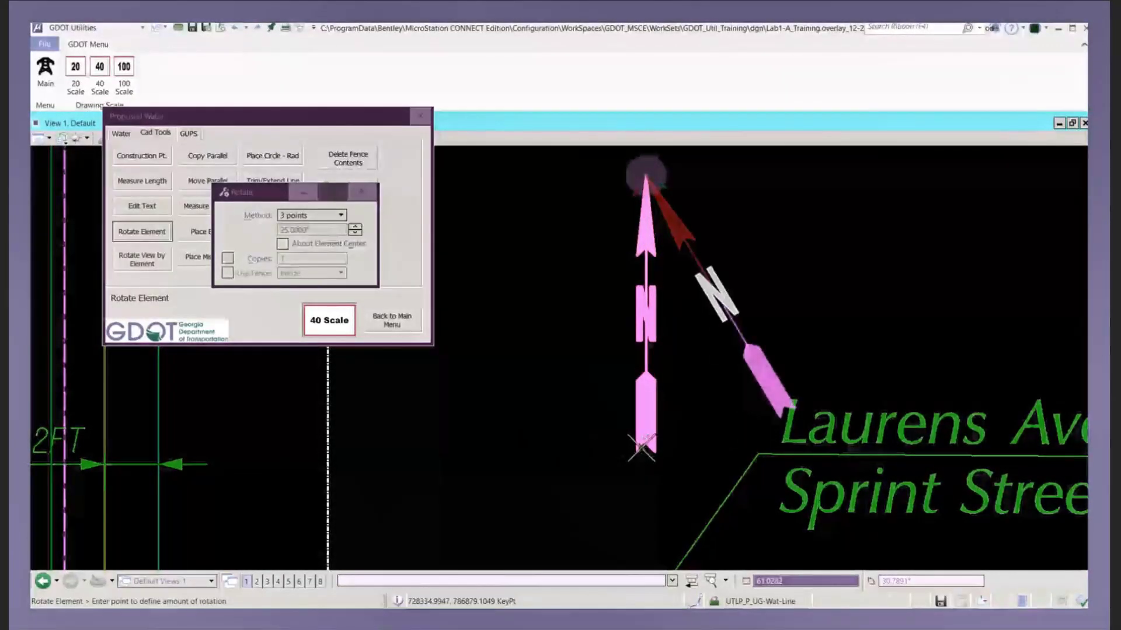
left_click(641, 447)
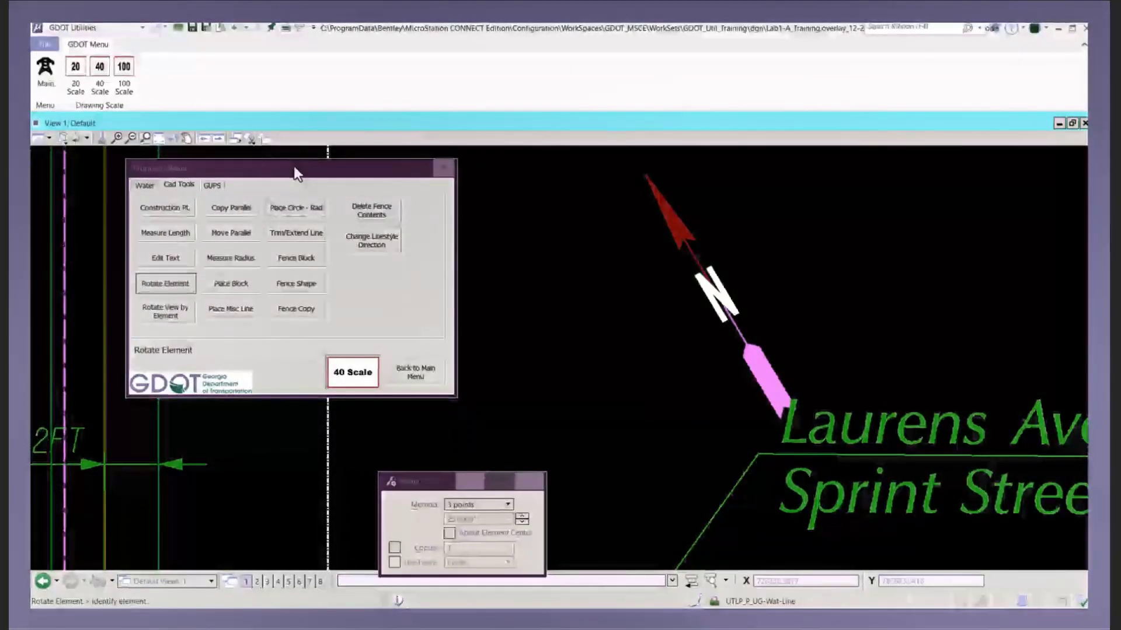
Move the north arrow by its tip to the upper end of the white dashed line just east of Sprint Street
left_click_drag(294, 166, 935, 112)
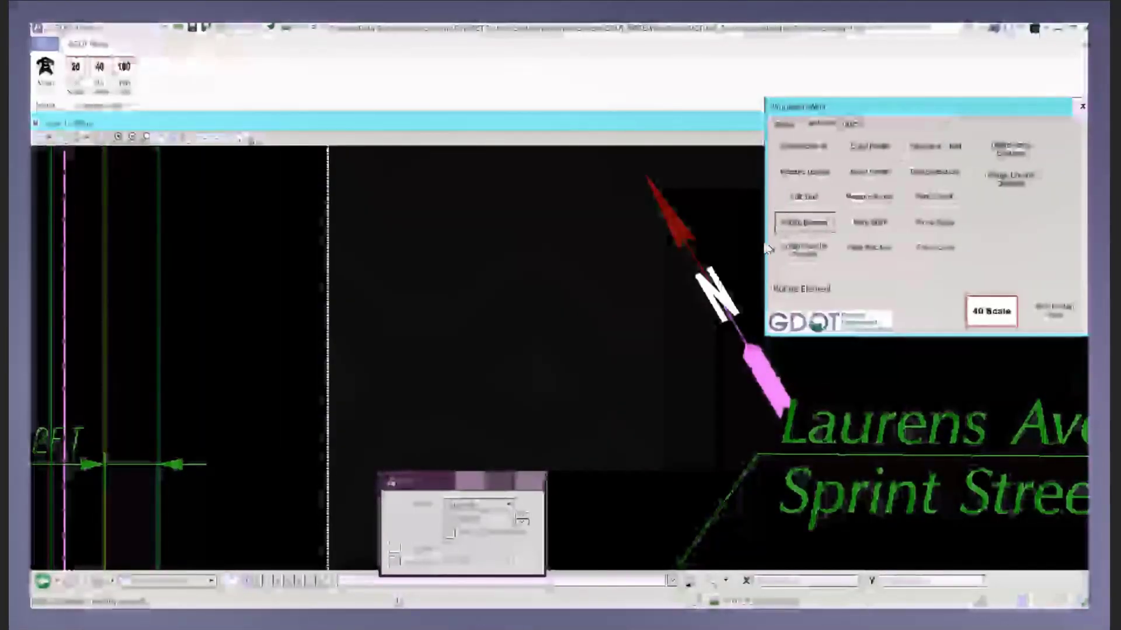
left_click_drag(435, 491, 890, 493)
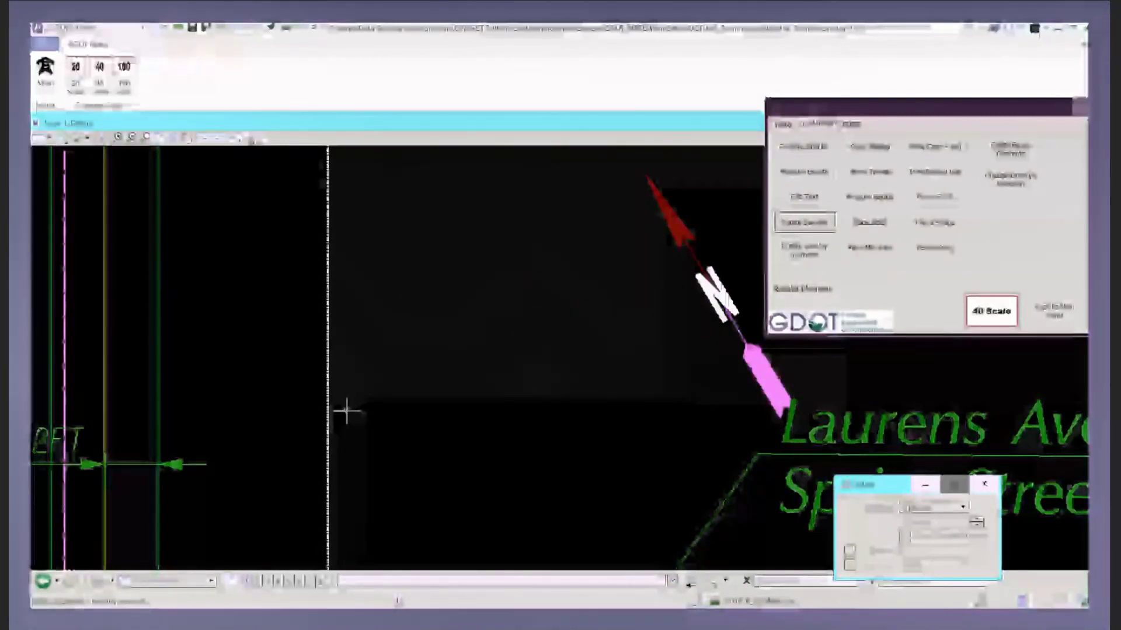
scroll(347, 412, "down", 1)
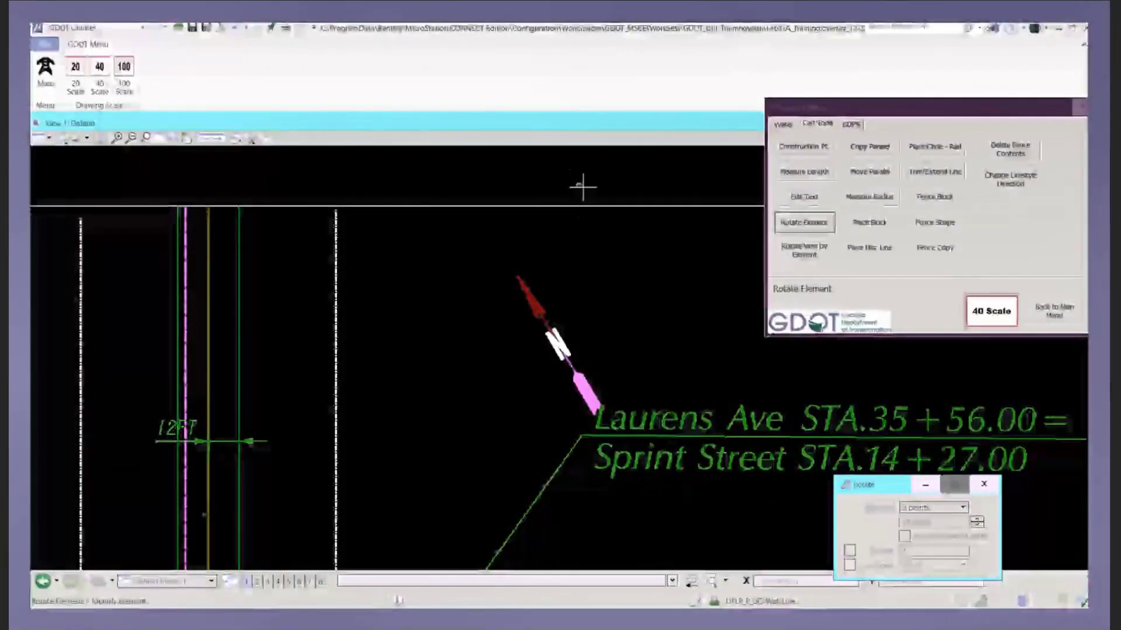
right_click(420, 357)
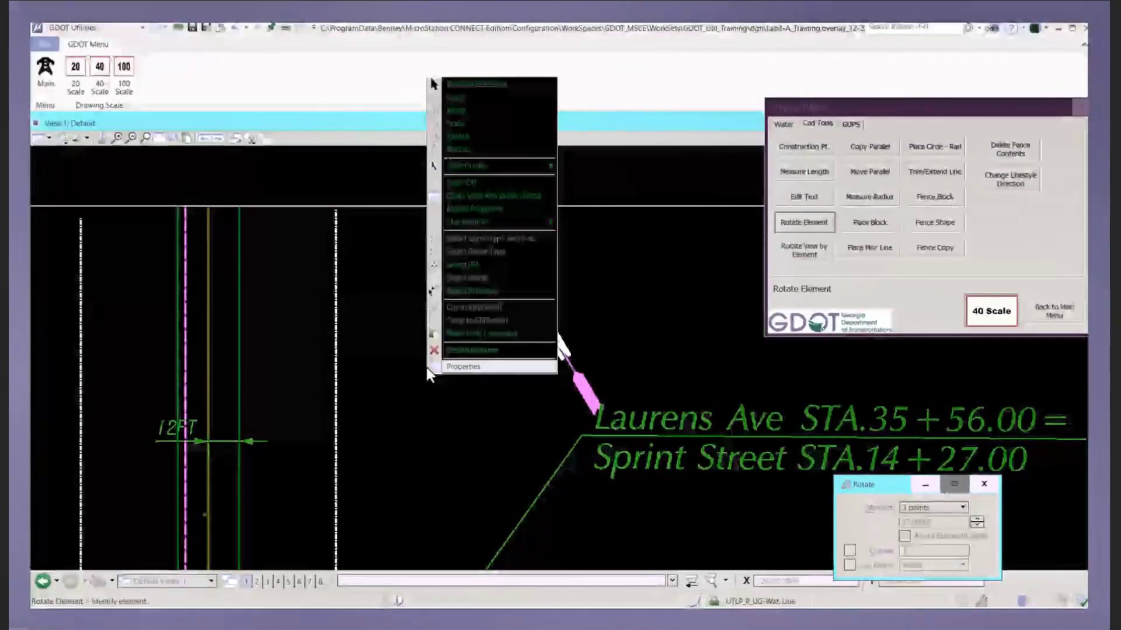
left_click(458, 150)
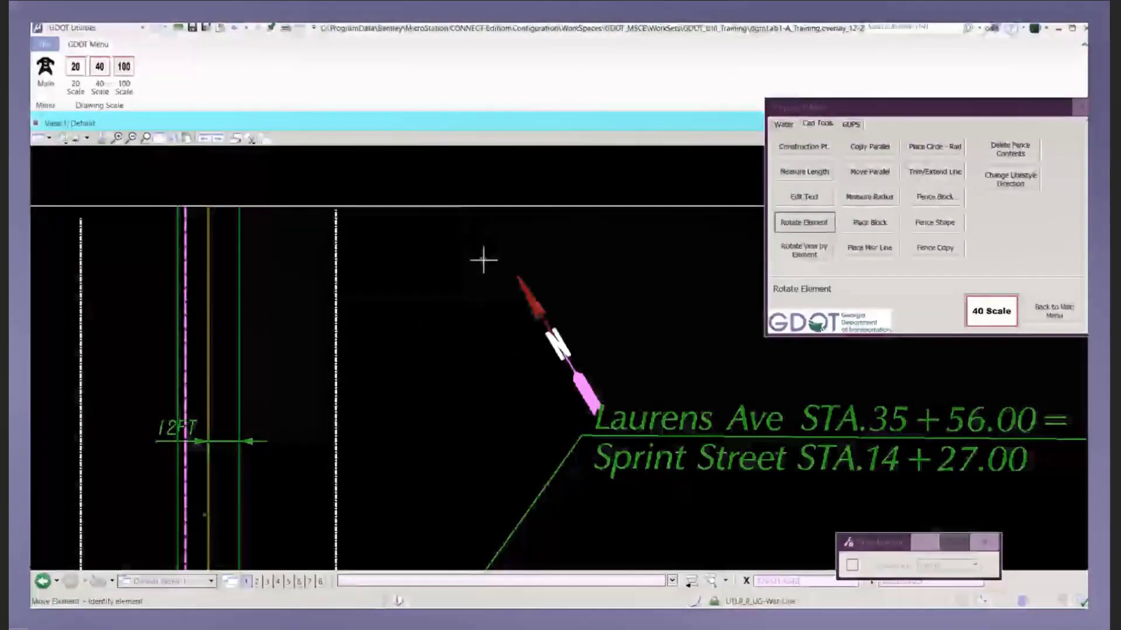
left_click(517, 273)
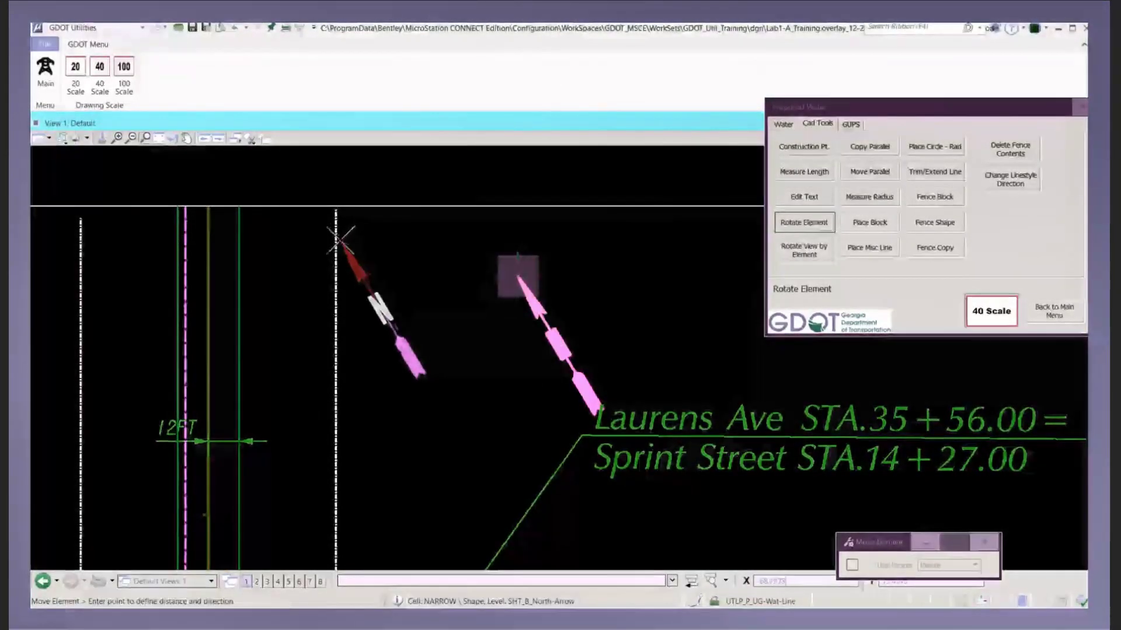
left_click(338, 211)
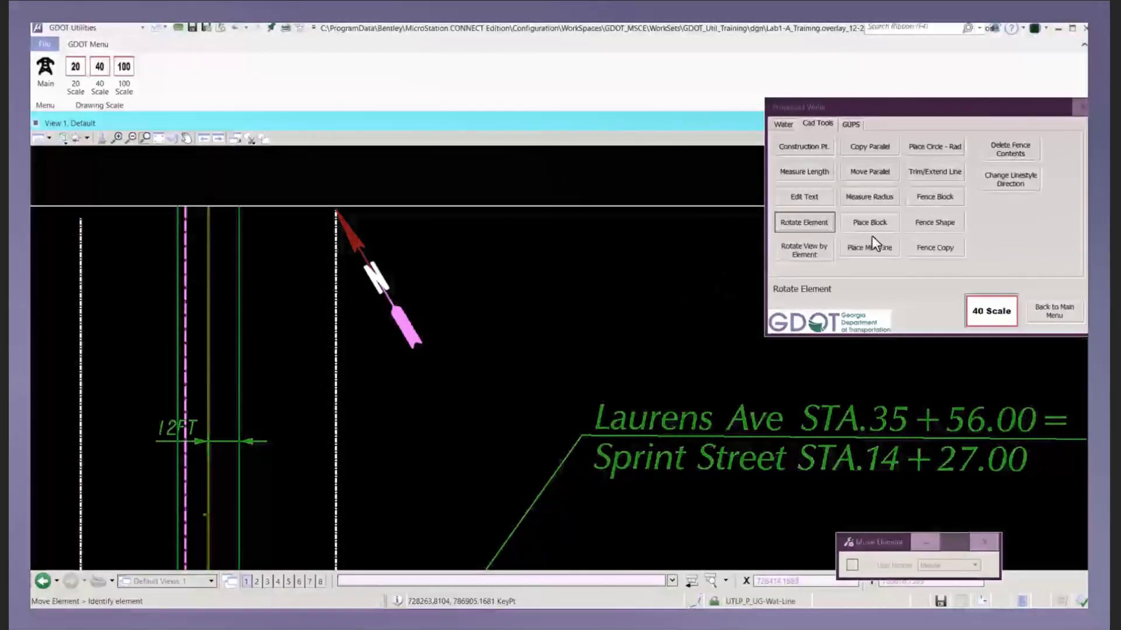
Rotate the north arrow about its tip with the 3 points method, from a point on its shaft to the white dashed line's lower end
left_click(818, 228)
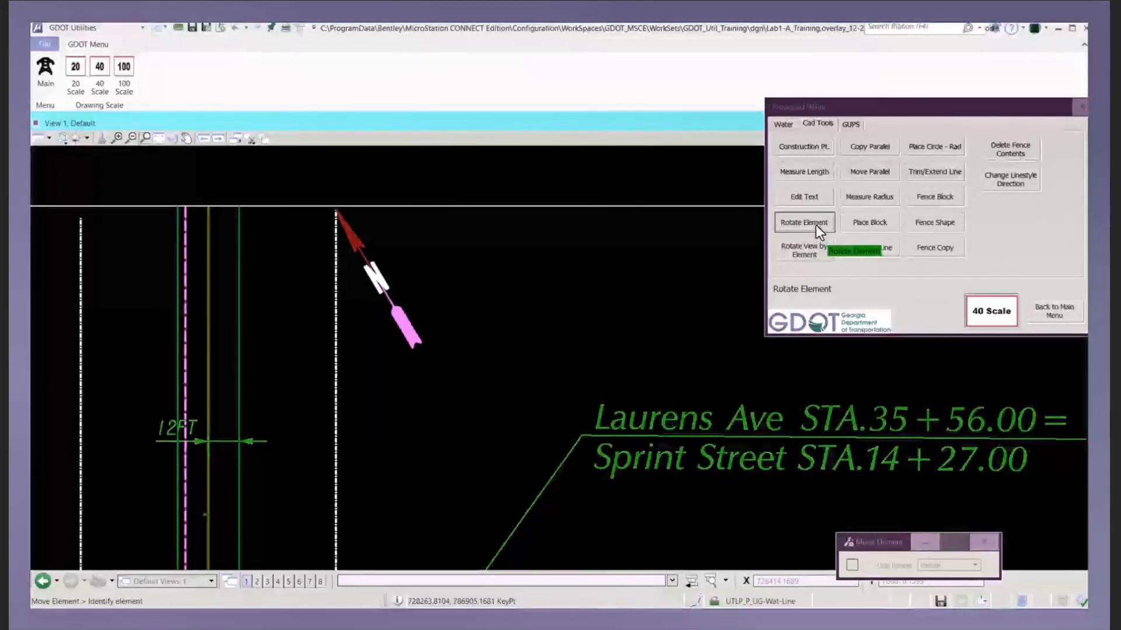
left_click_drag(888, 485, 593, 175)
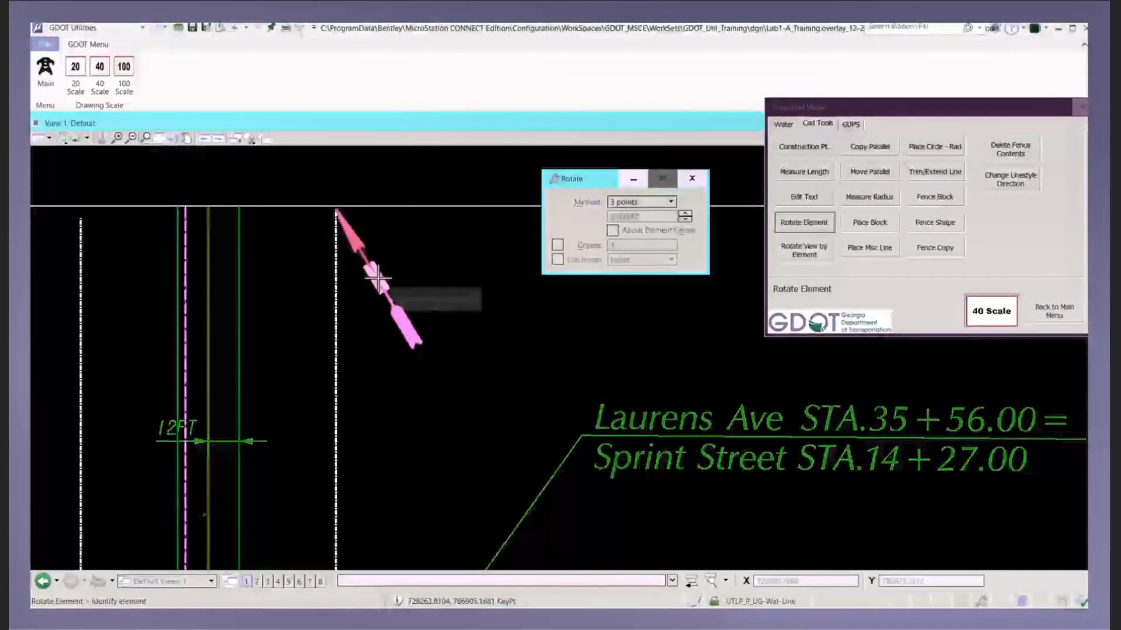
left_click(394, 269)
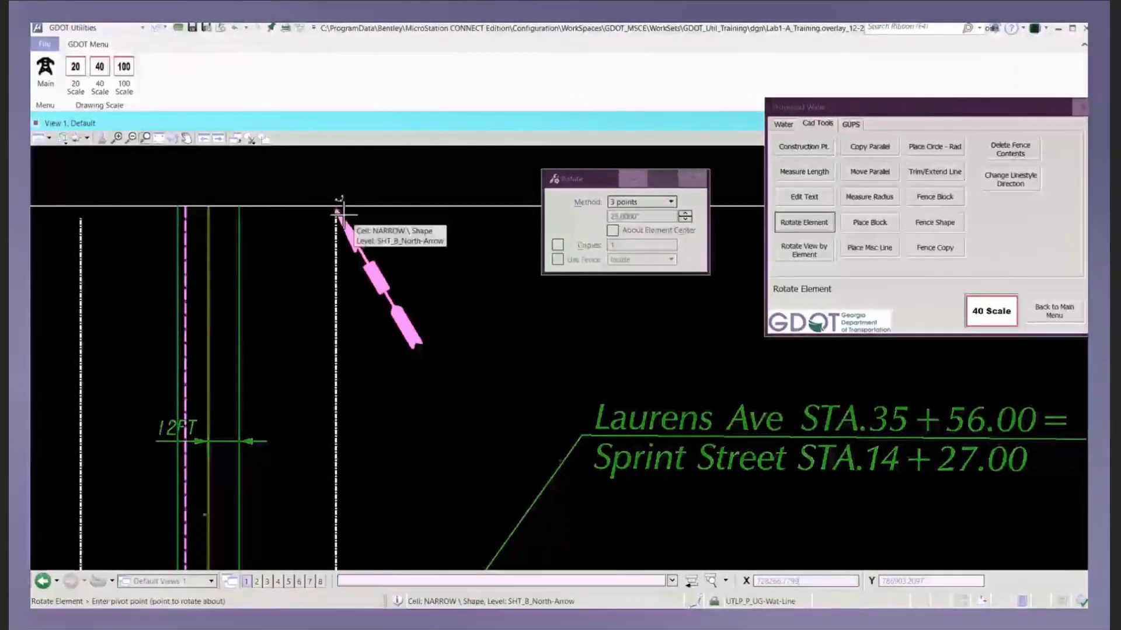
middle_click(340, 210)
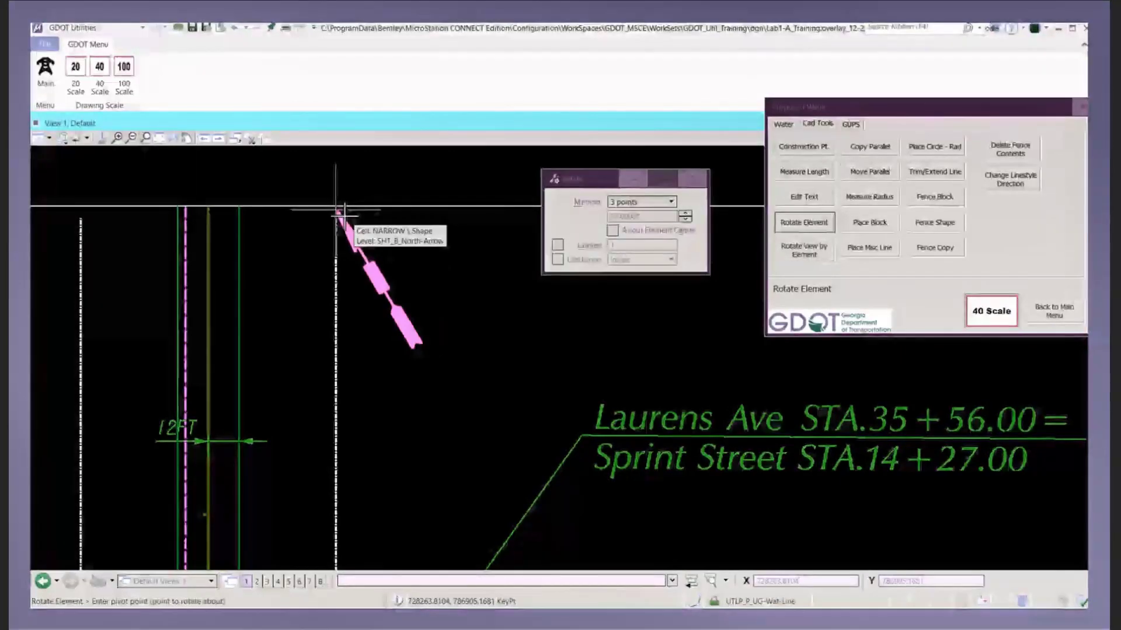
left_click(367, 216)
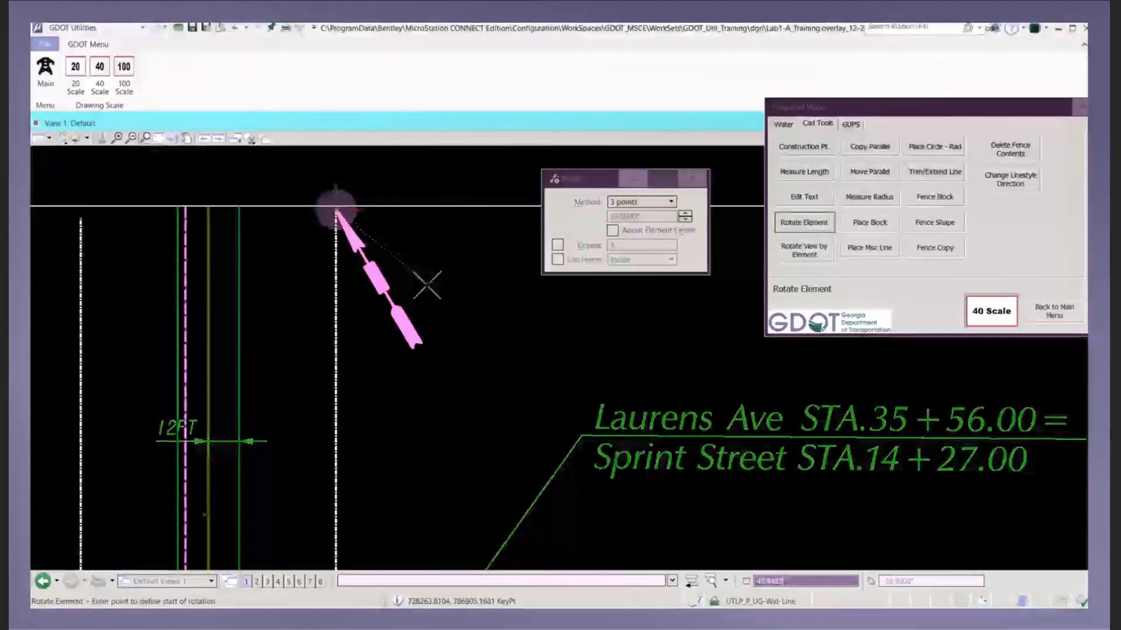
middle_click(393, 300)
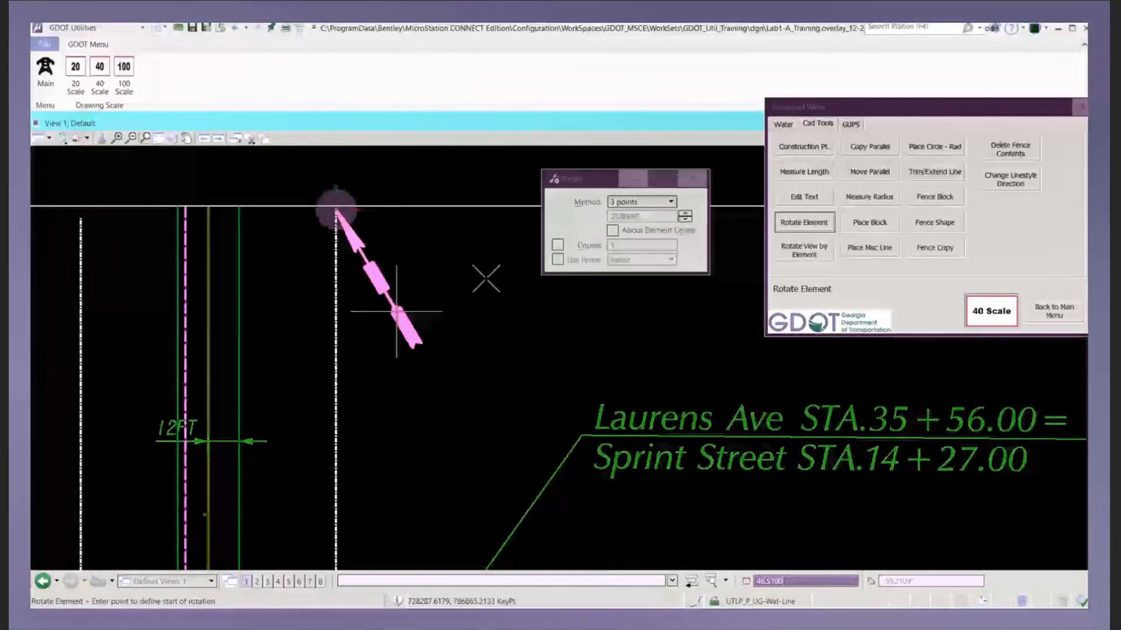
left_click(486, 280)
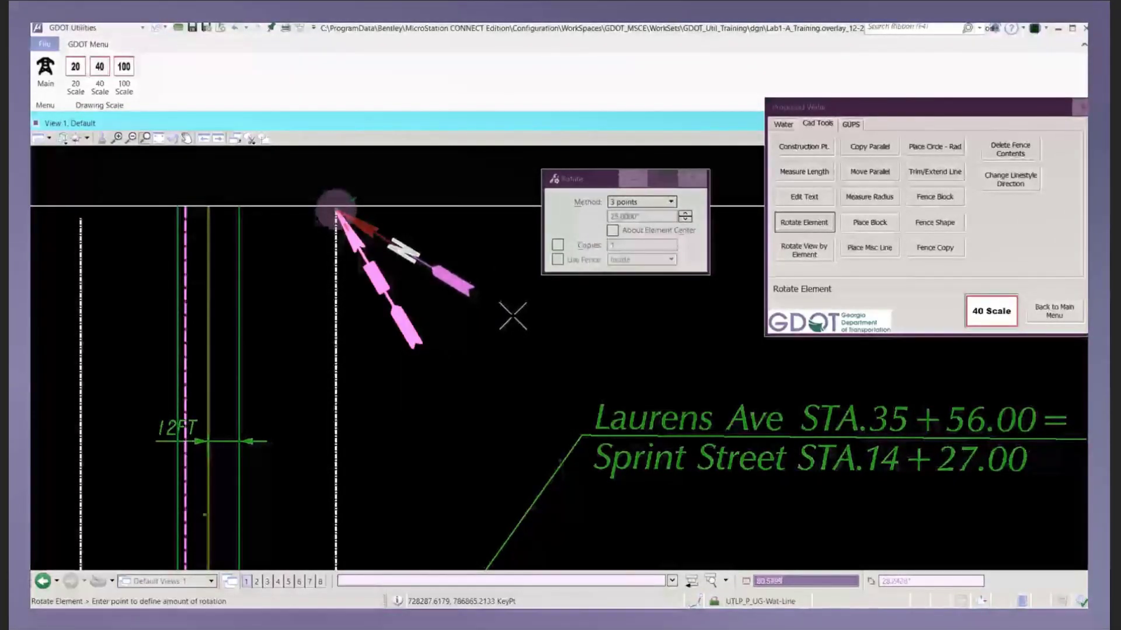
scroll(485, 327, "down", 5)
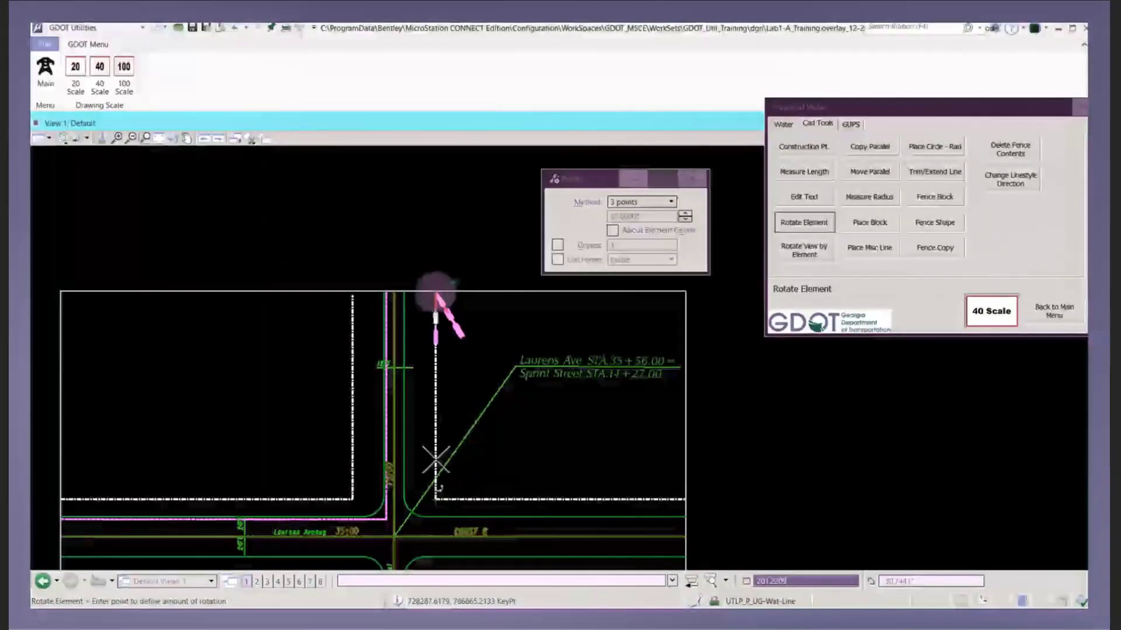
left_click(450, 403)
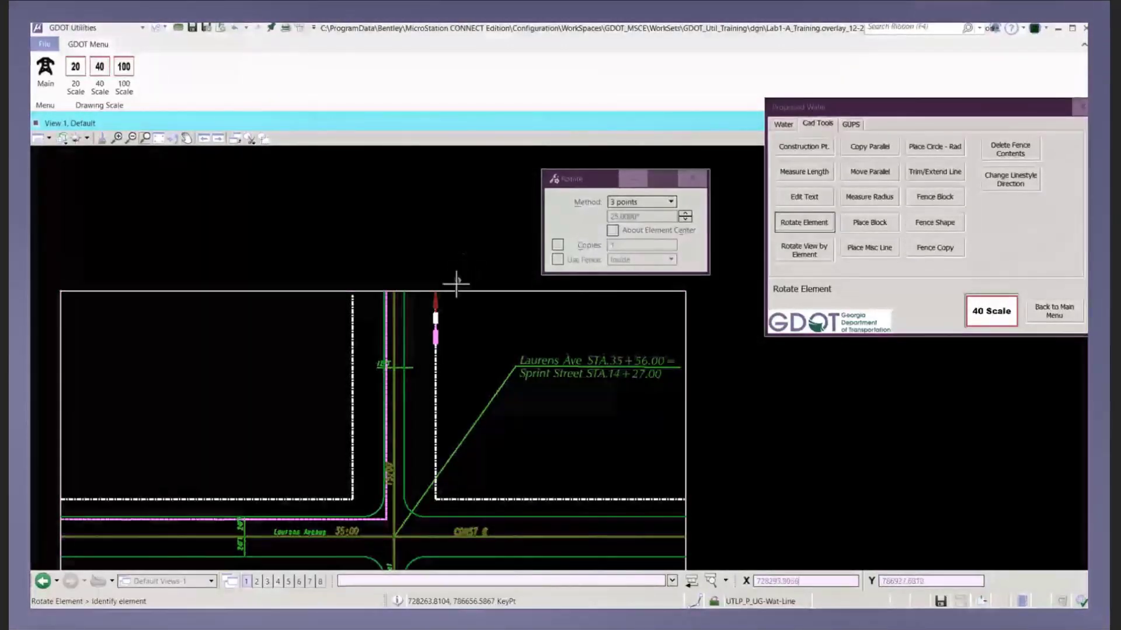
Move the north arrow east off the white dashed line into the open area beside the Laurens Ave and Sprint Street station label
scroll(457, 292, "up", 5)
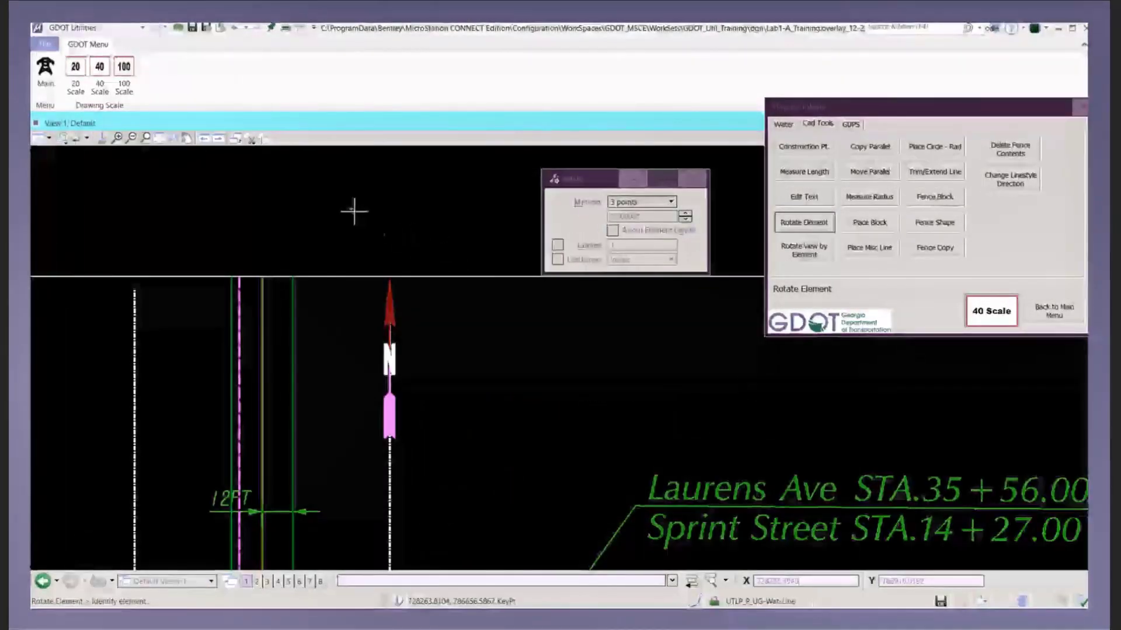
right_click(447, 193)
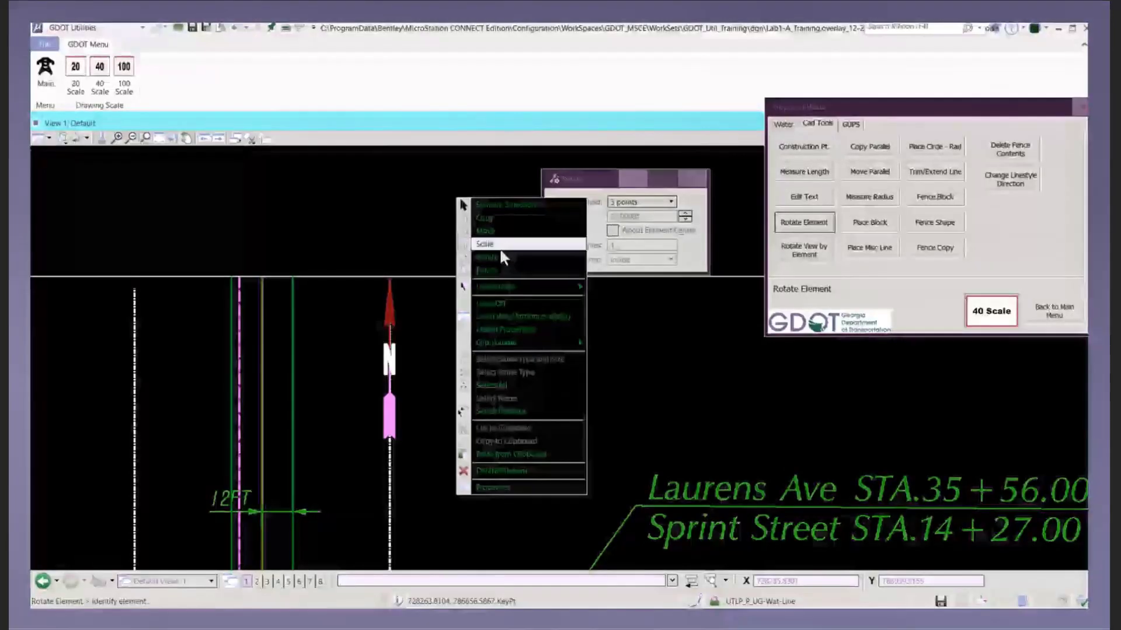
left_click(495, 232)
left_click(391, 352)
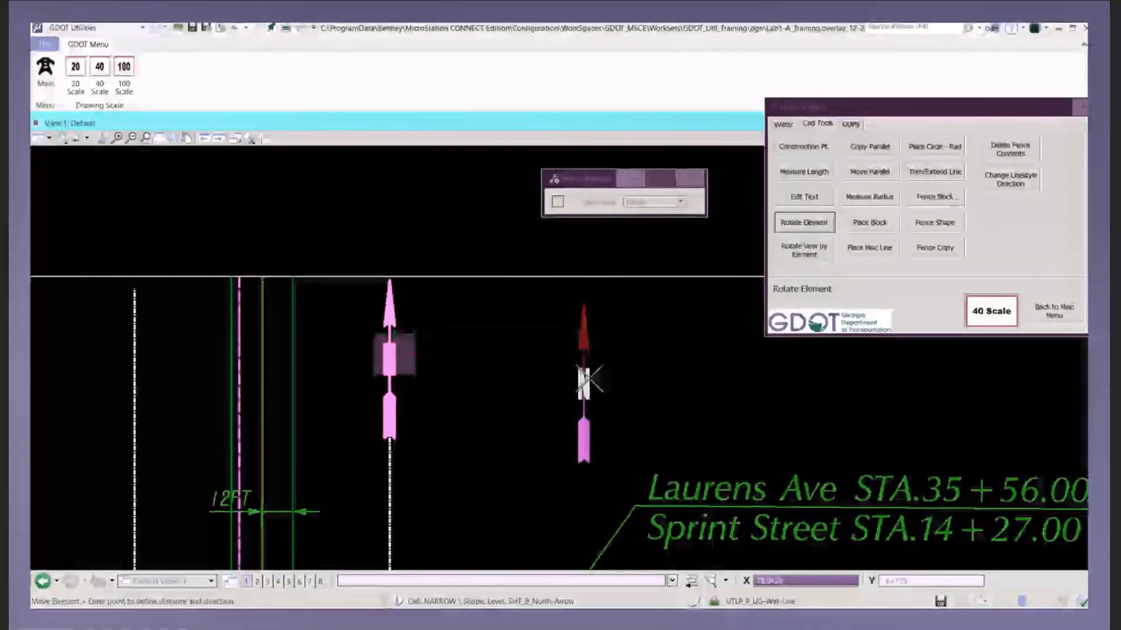
left_click(532, 388)
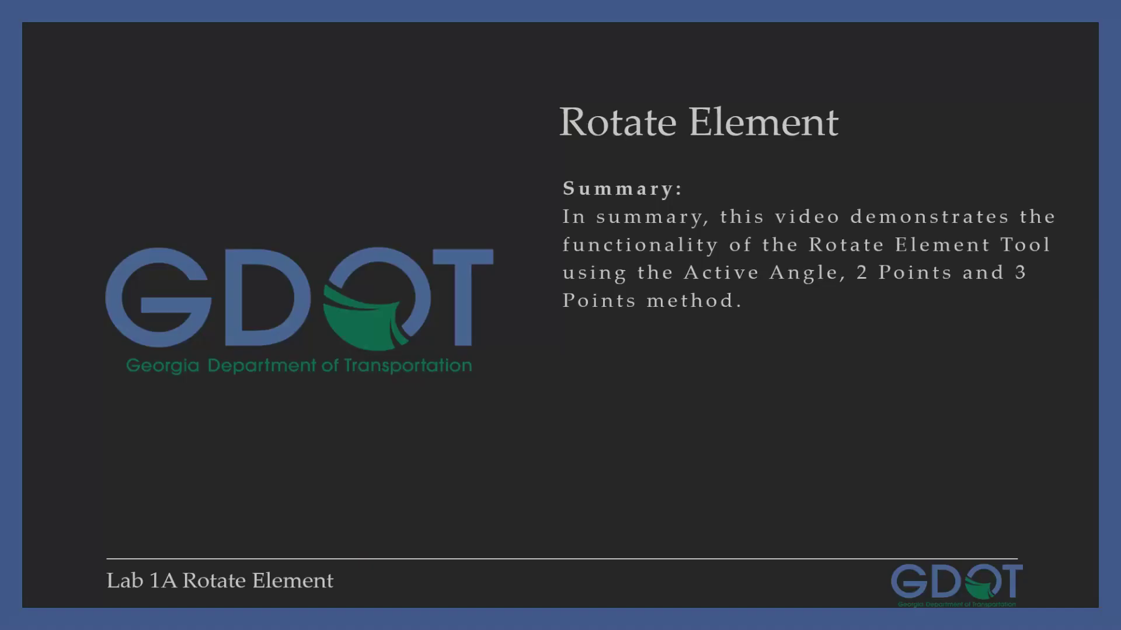